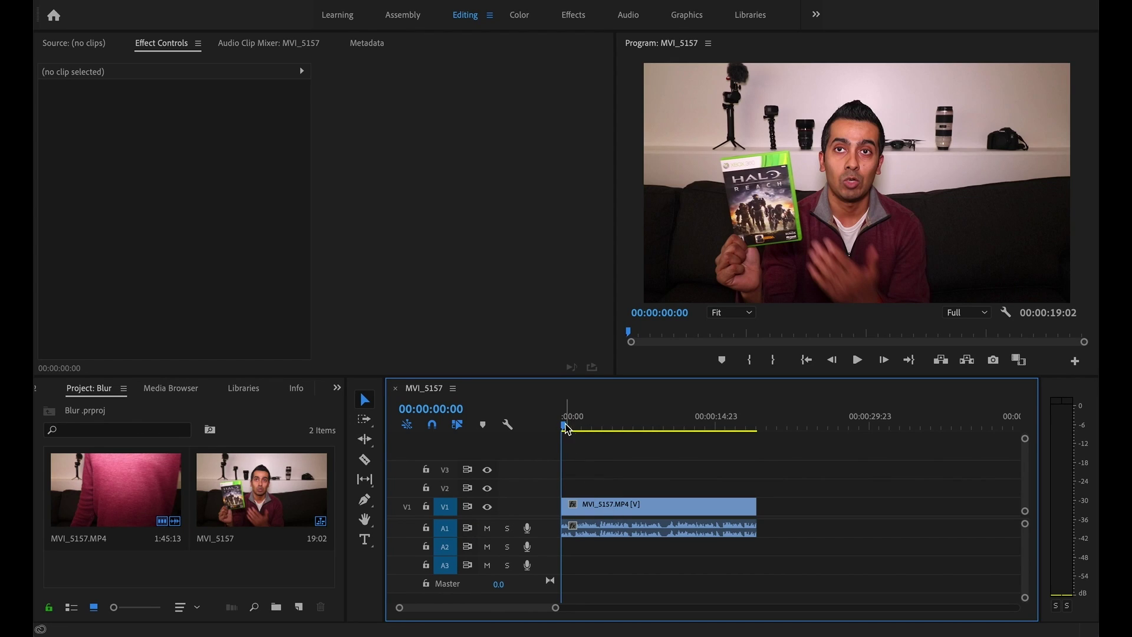
Create a new 1920×1080, 23.976 fps adjustment layer from the Project panel's New Item menu
drag(566, 423, 543, 430)
click(302, 610)
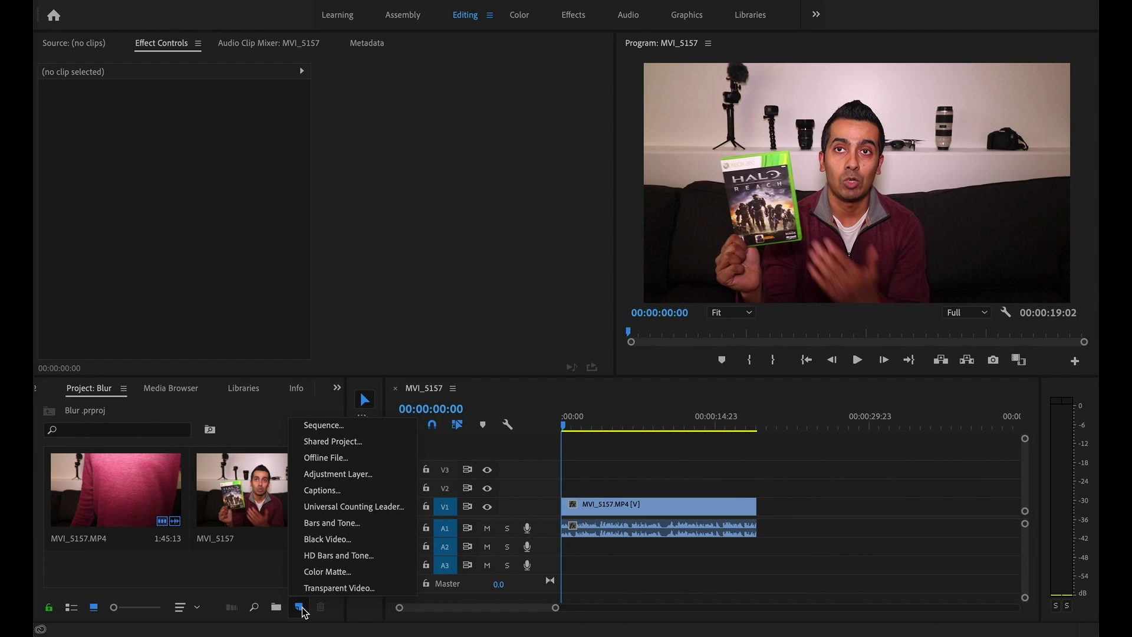
click(368, 482)
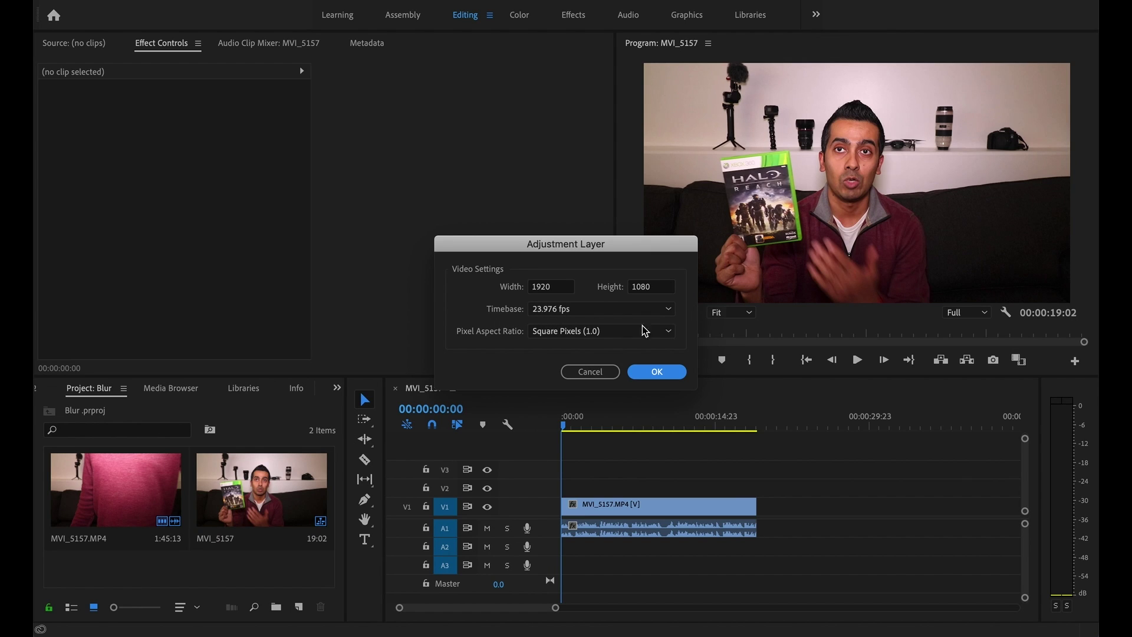
click(664, 375)
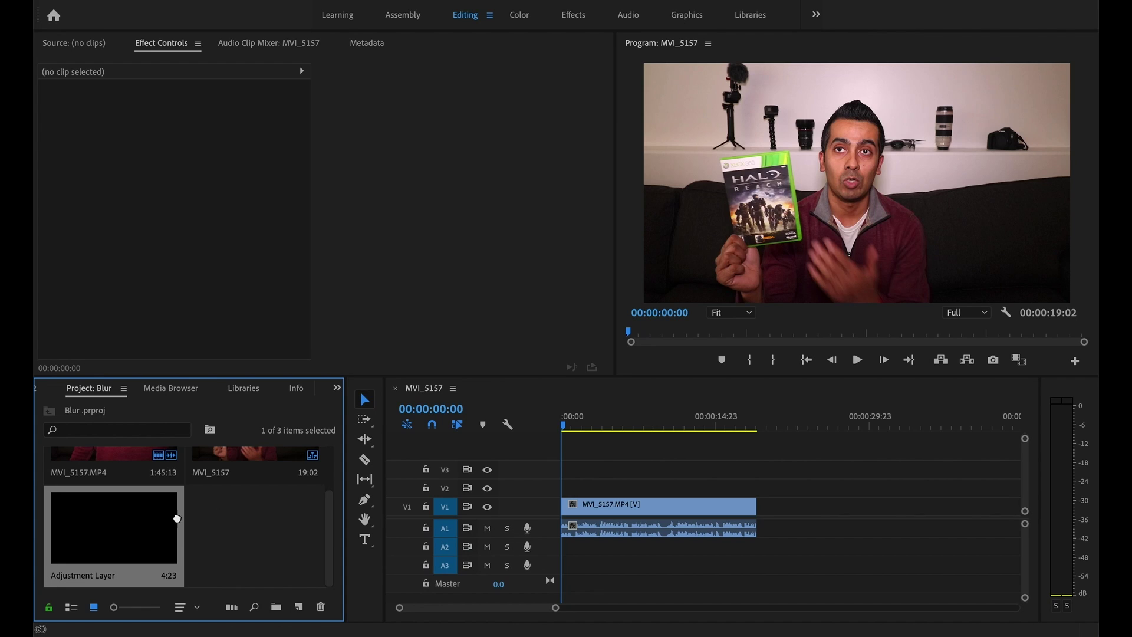
Place the adjustment layer on V2 above MVI_5157.MP4 and extend it to the clip's full length
drag(177, 518, 570, 492)
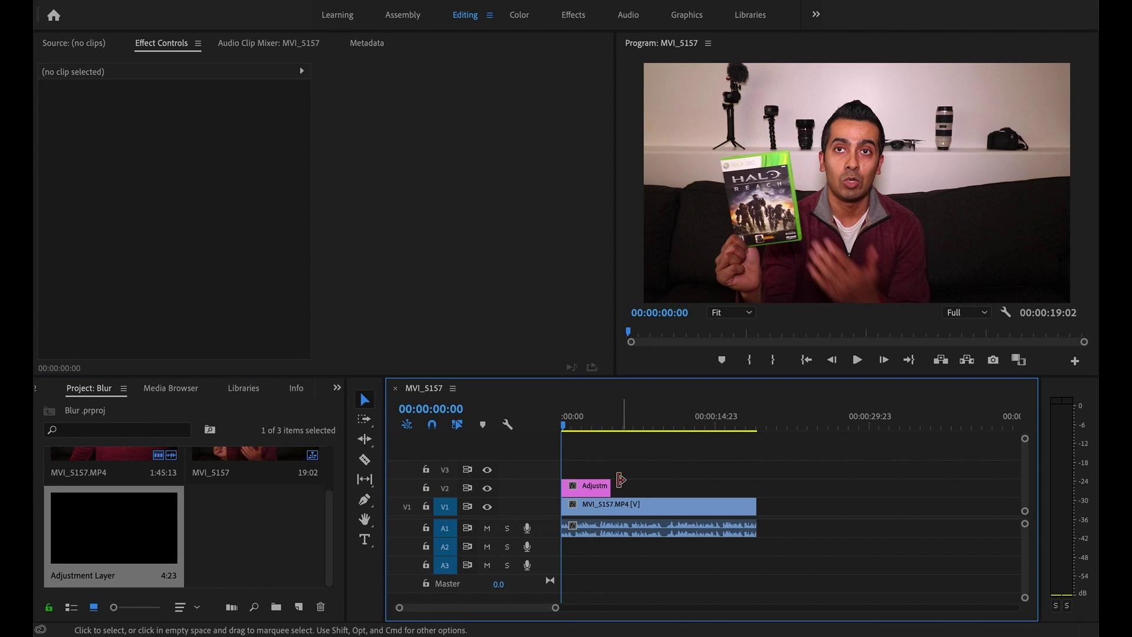
drag(610, 485, 755, 484)
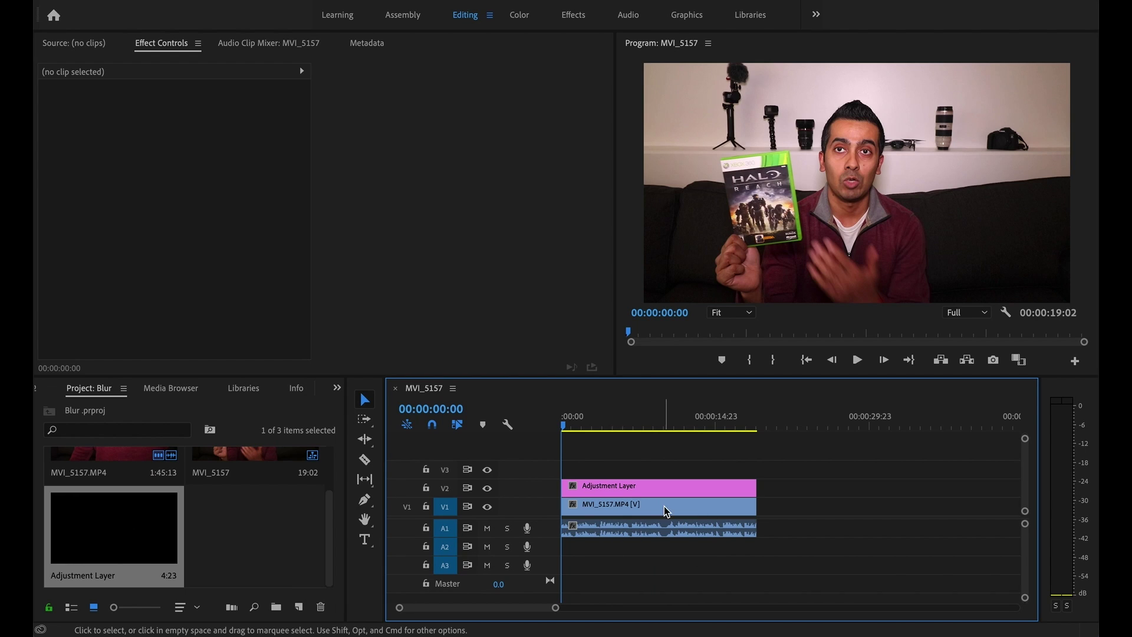
click(637, 487)
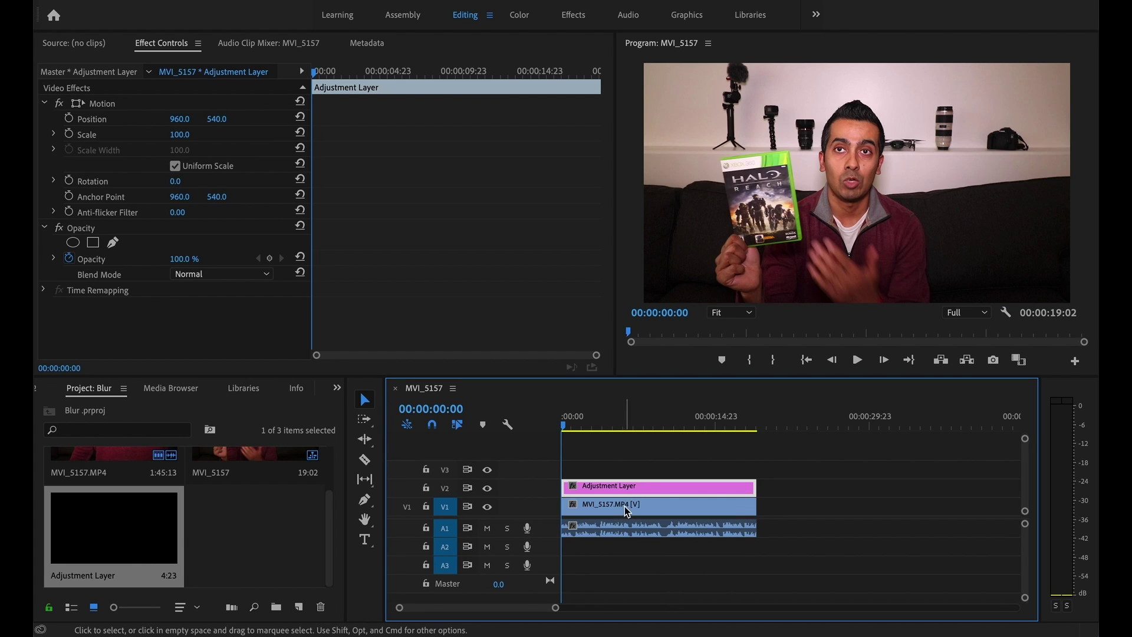
click(625, 510)
Select the V2 adjustment layer and add a free-draw bezier mask under its Opacity effect
click(619, 493)
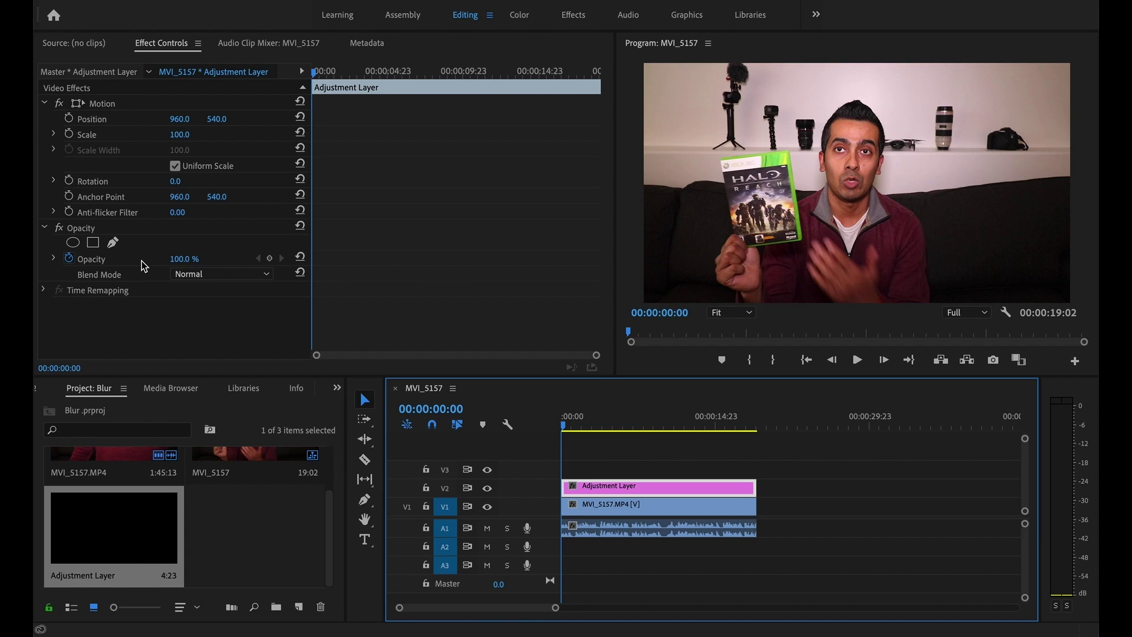
click(114, 246)
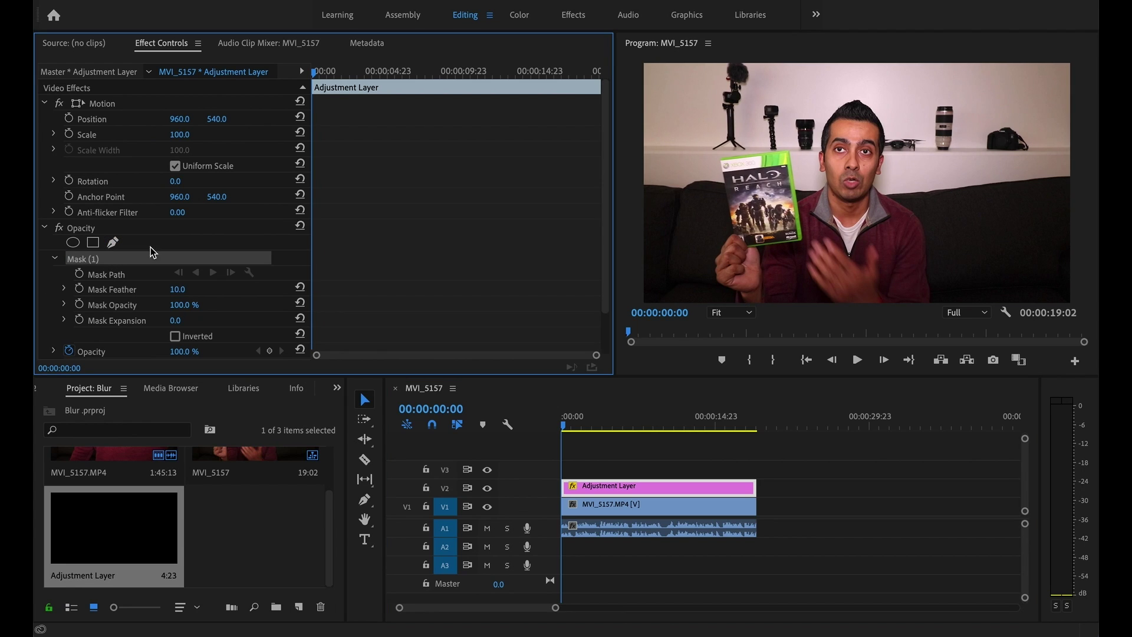
Place four corner points around the Halo Reach game case and close the mask path
click(734, 180)
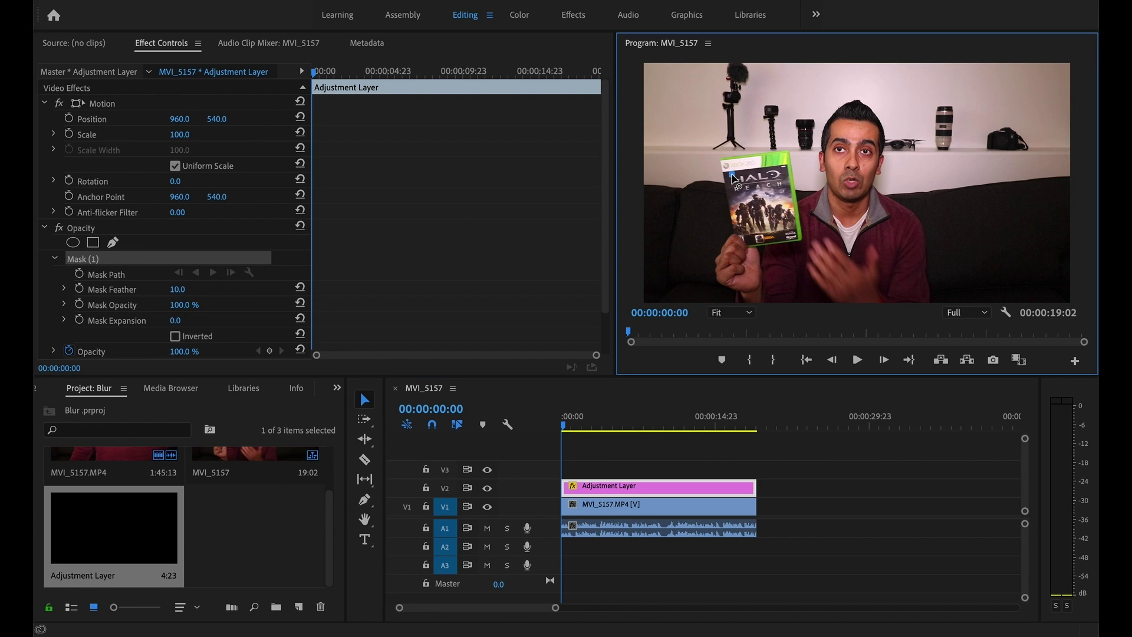
click(740, 233)
click(793, 231)
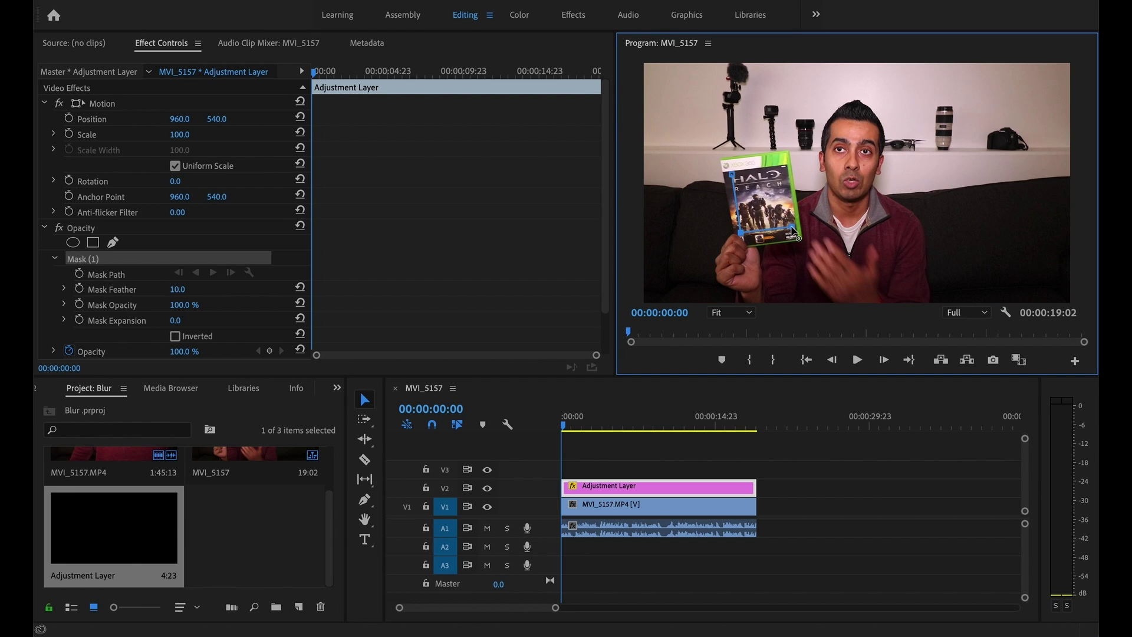
click(786, 171)
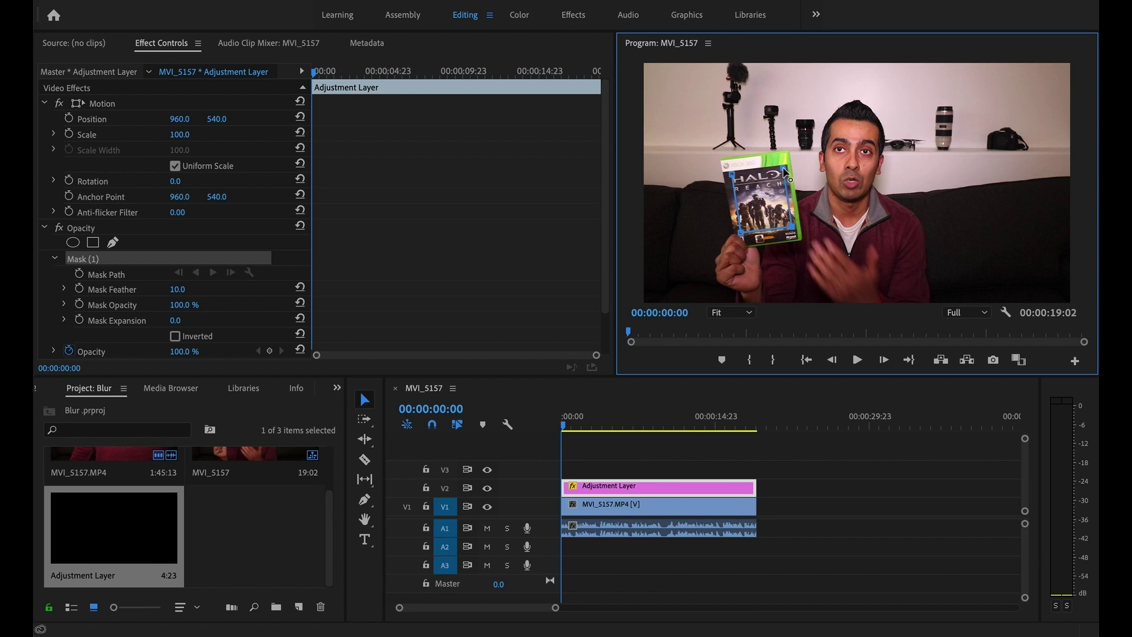
click(734, 176)
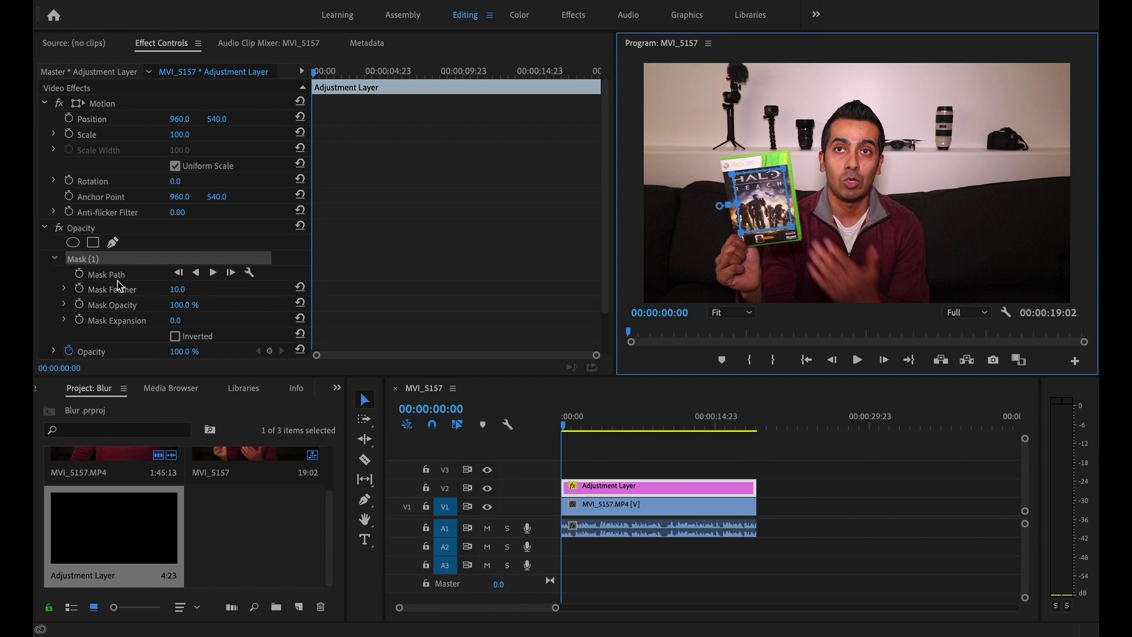
Track Mask (1) forward so it follows the case through to 00:00:19:01
click(213, 272)
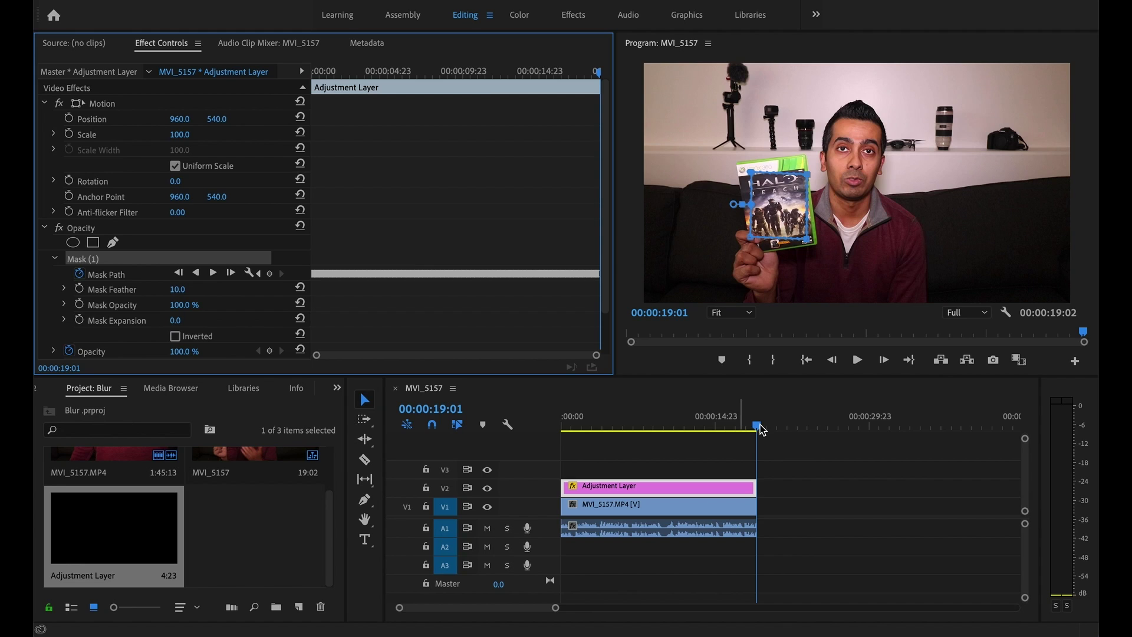
Return to the clip's start and scrub the Mask Path keyframes to confirm the mask stays on the case
drag(758, 425, 551, 425)
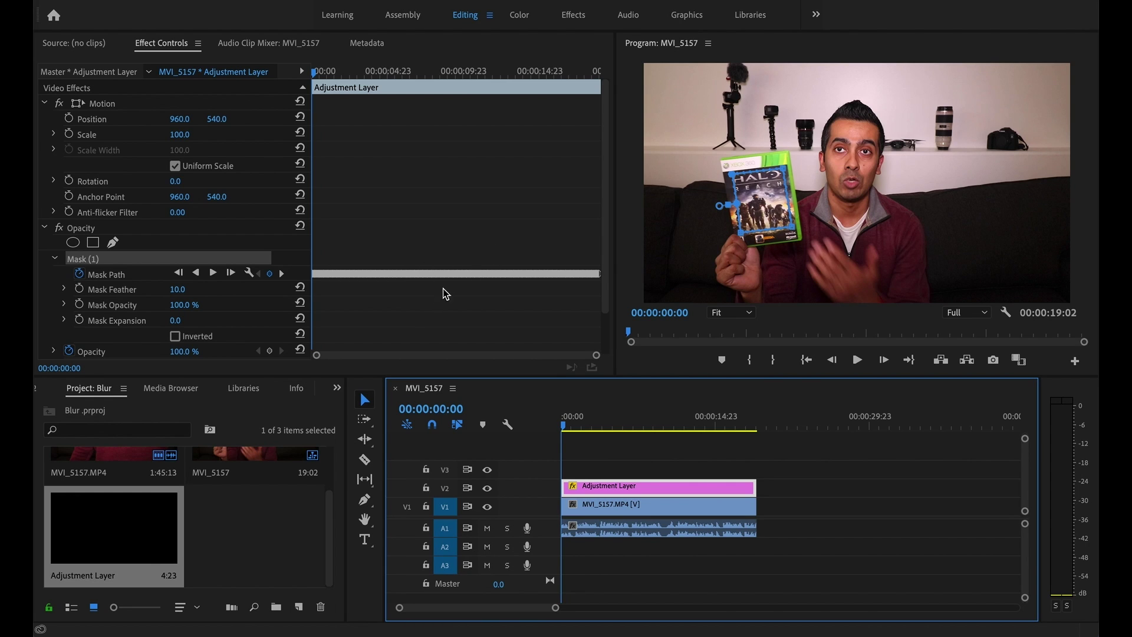
scroll(444, 285, up, 5)
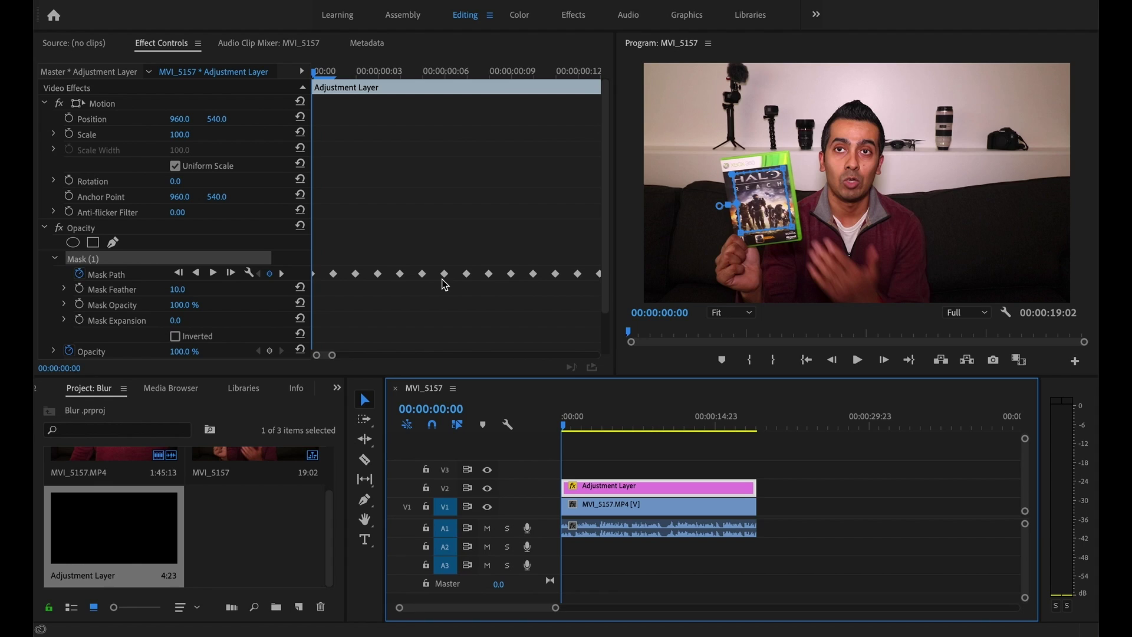
scroll(444, 286, down, 2)
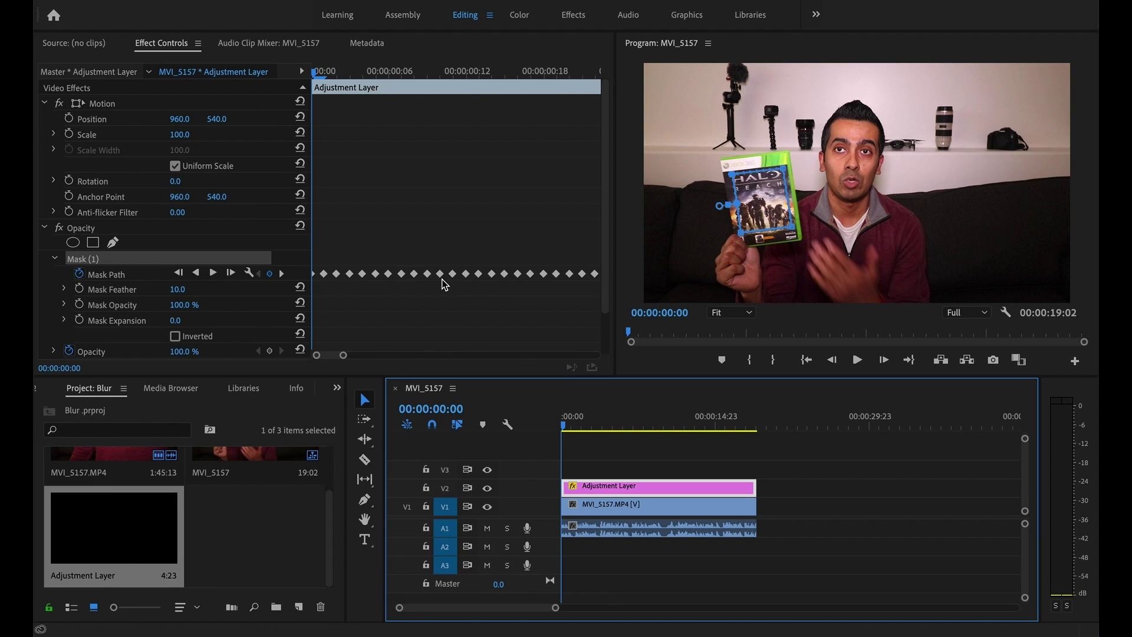
click(402, 274)
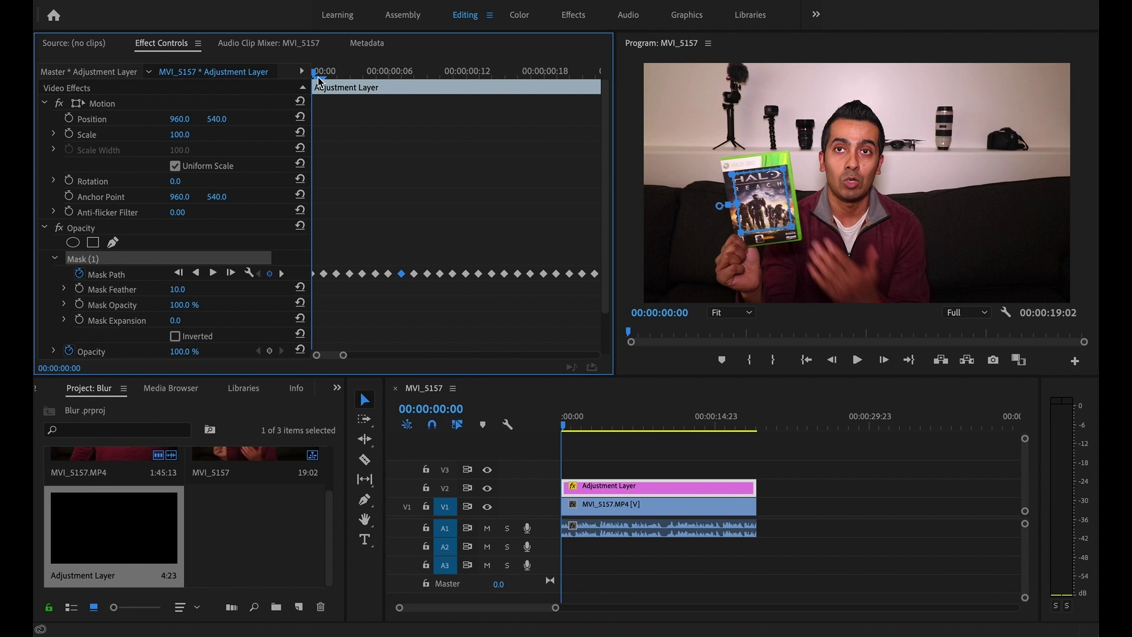
drag(315, 78, 555, 80)
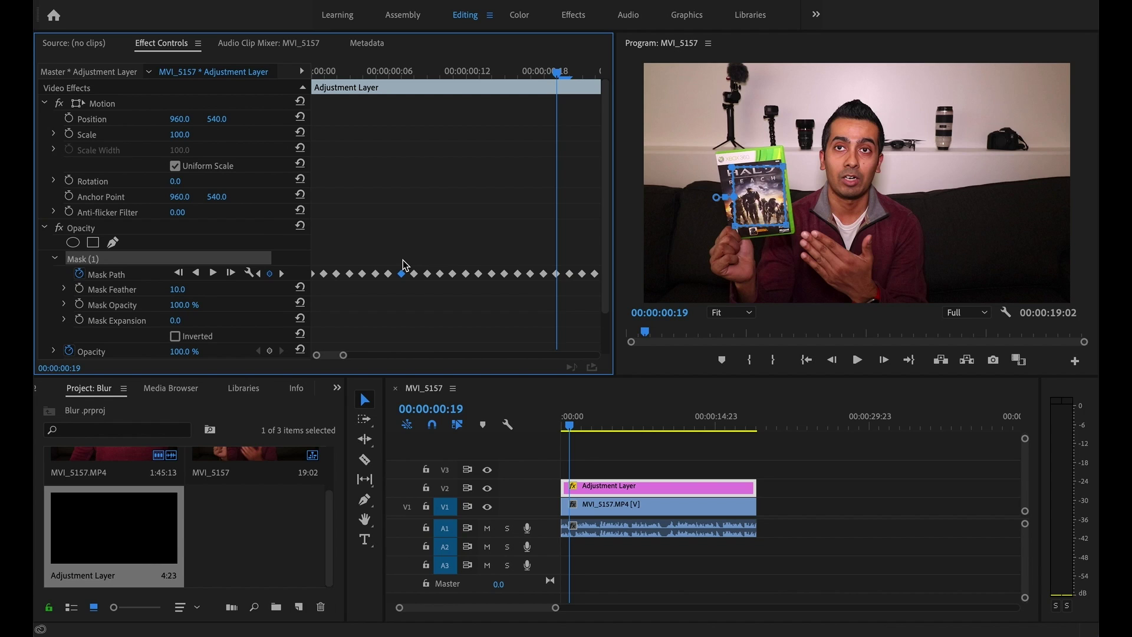
At 00:00:10:02, nudge the mask outline and move it back onto the game case
drag(348, 355, 469, 361)
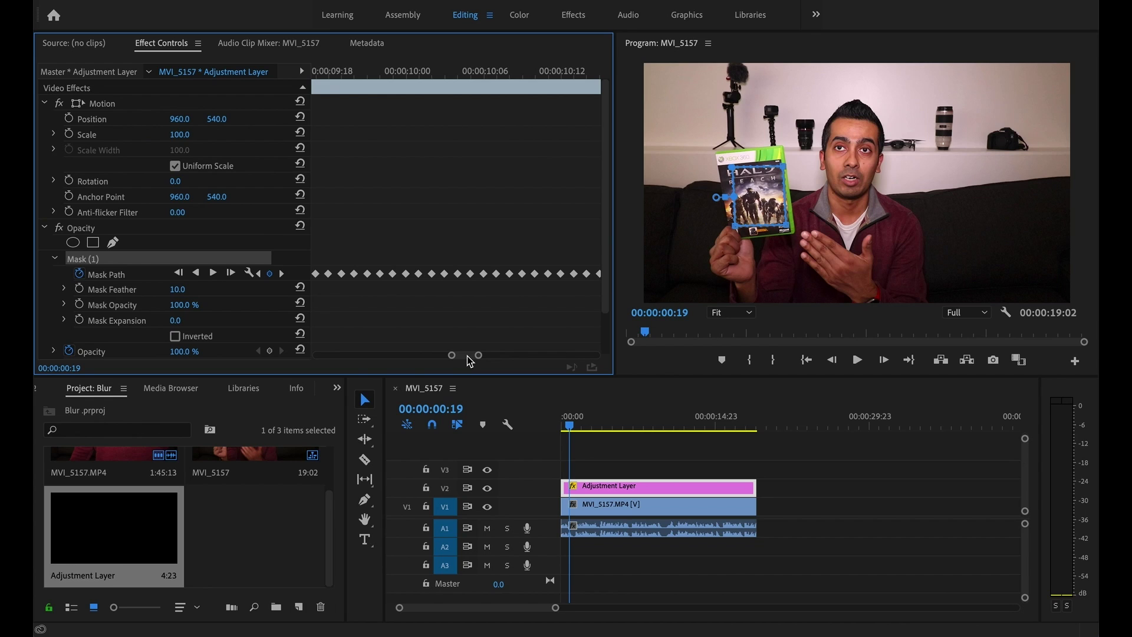
click(434, 71)
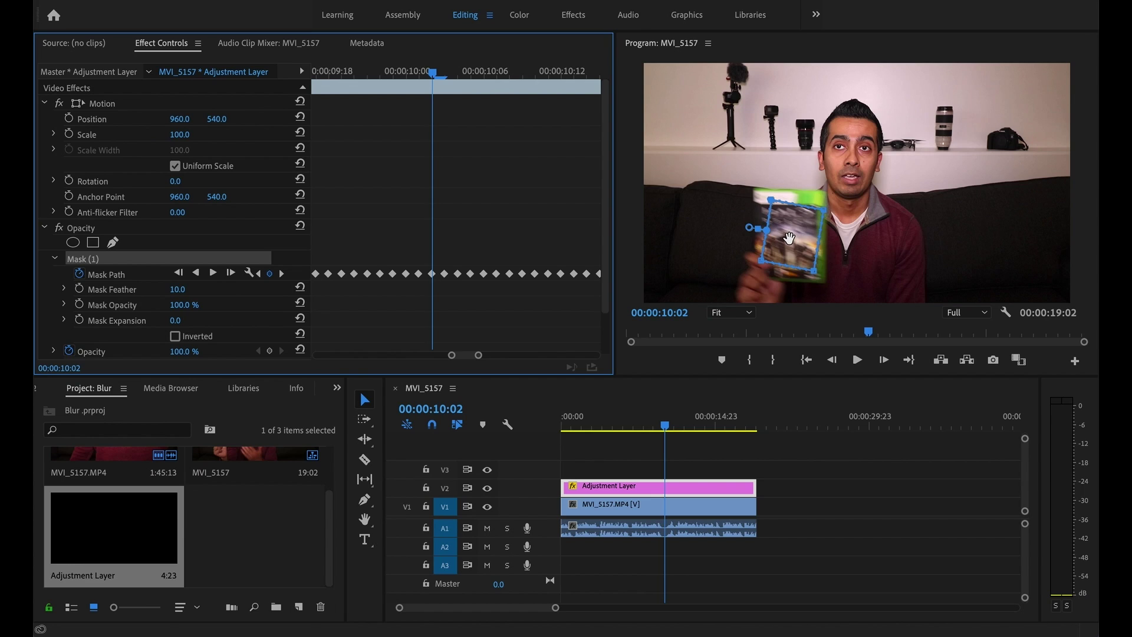
drag(790, 238, 739, 224)
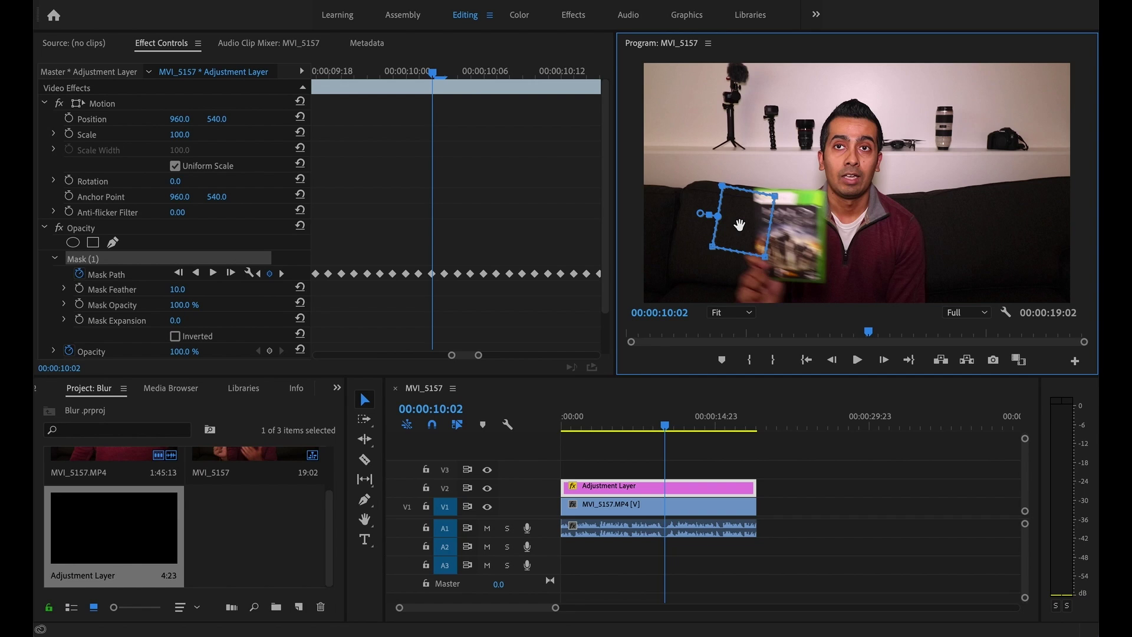
drag(740, 225, 785, 238)
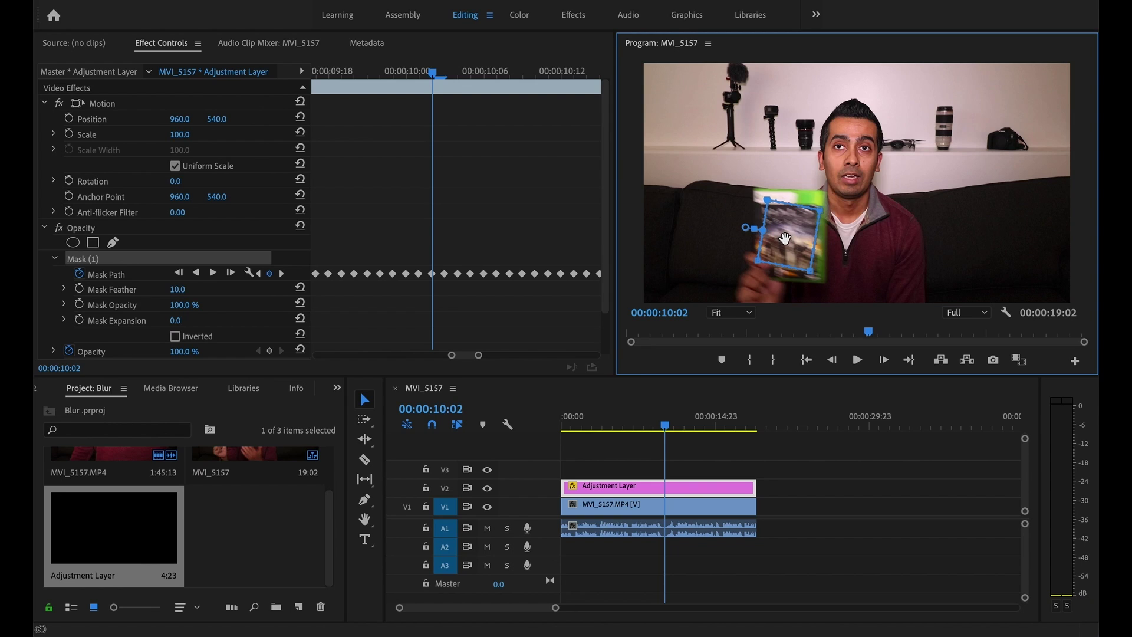
click(445, 274)
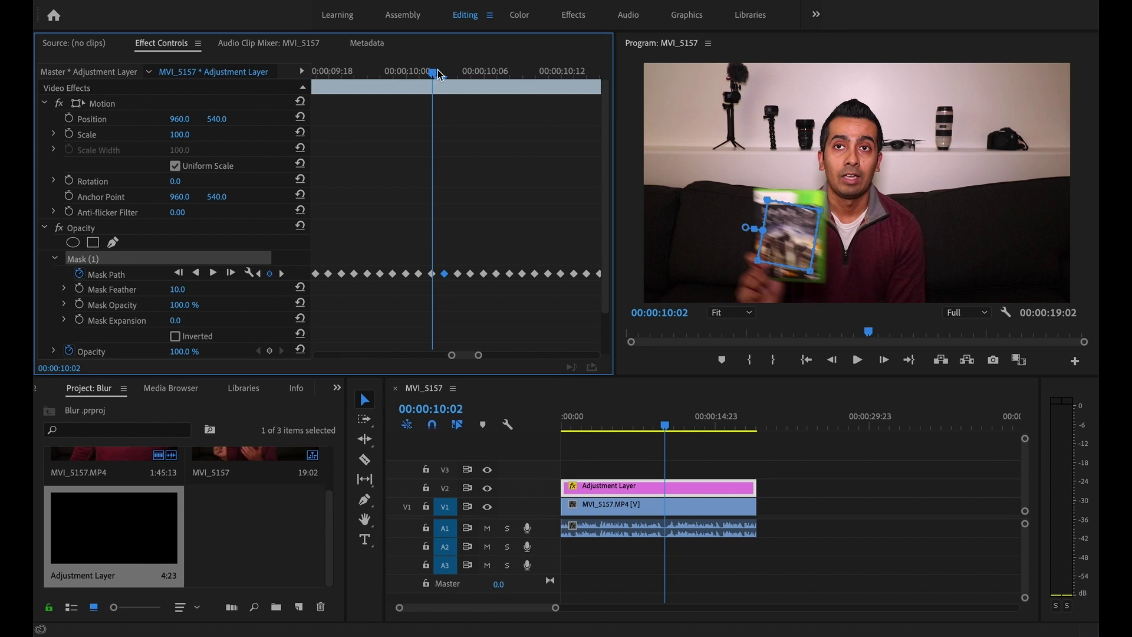
Step a few frames ahead to verify tracking, then view all keyframes of the whole clip
drag(438, 74, 443, 73)
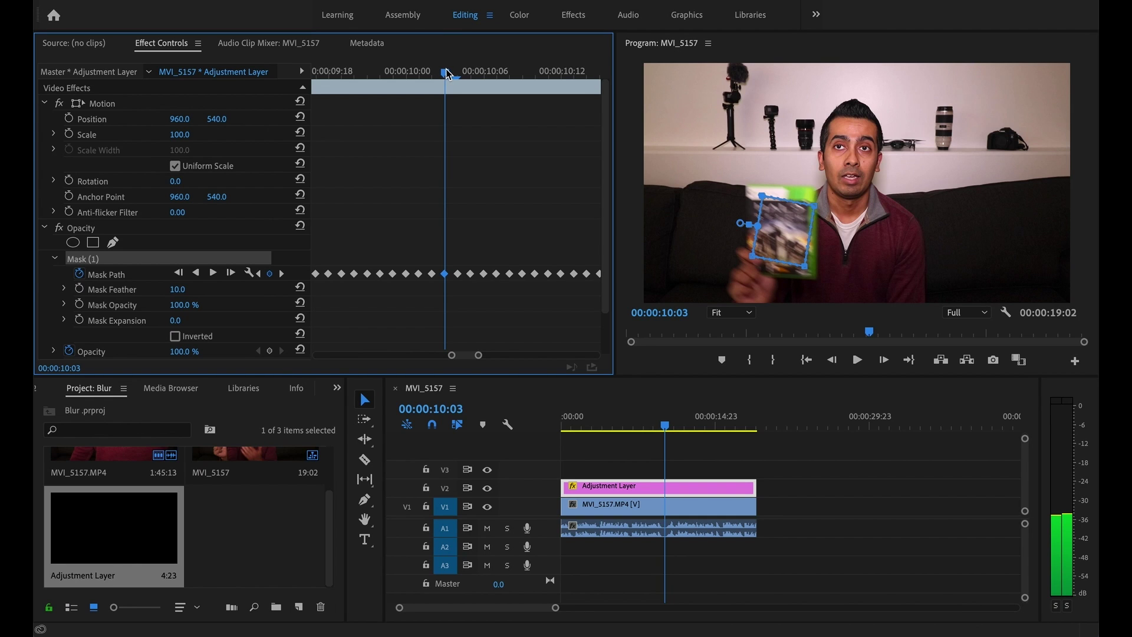
drag(452, 73, 487, 89)
key(backslash)
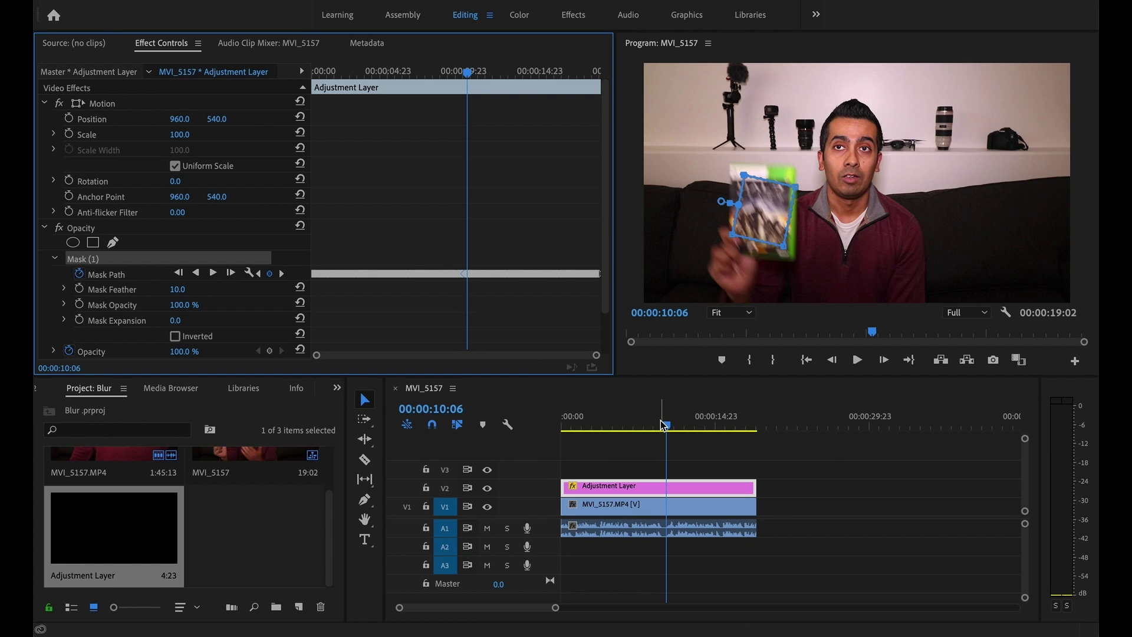
drag(666, 424, 554, 428)
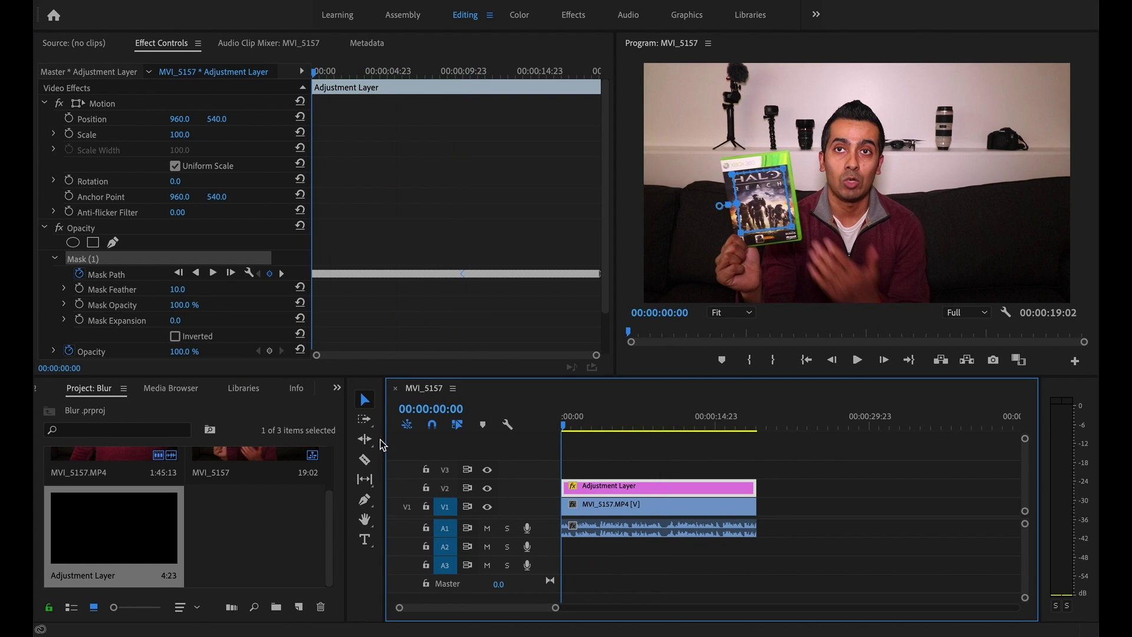
Drag Obsolete > Fast Blur from the Effects panel's 'blur' results onto the Adjustment Layer clip
click(337, 389)
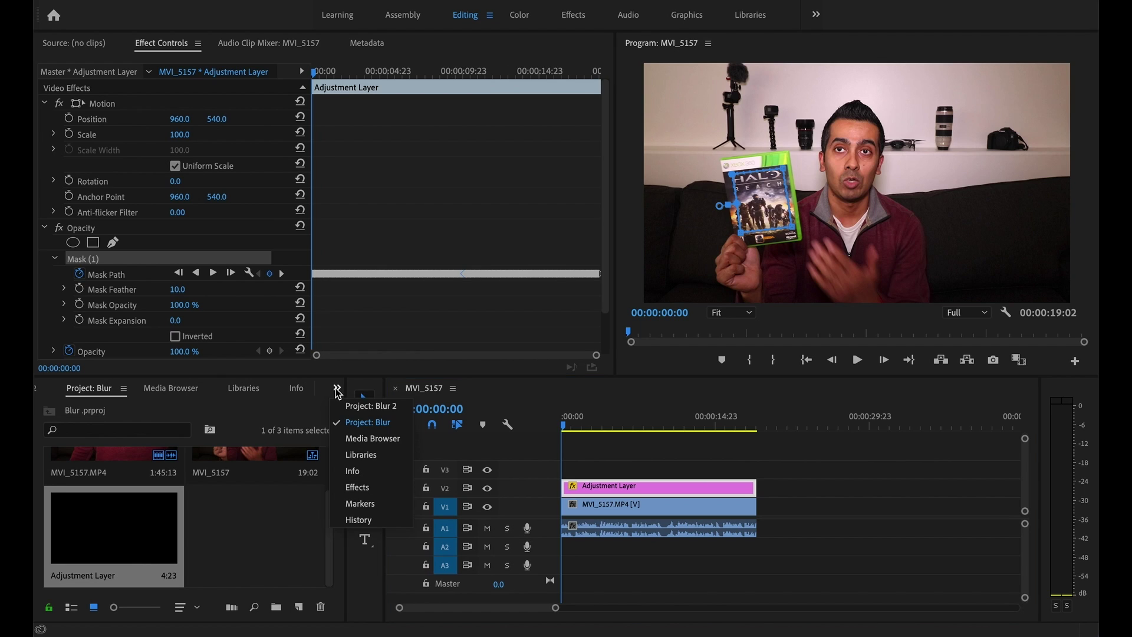
click(357, 487)
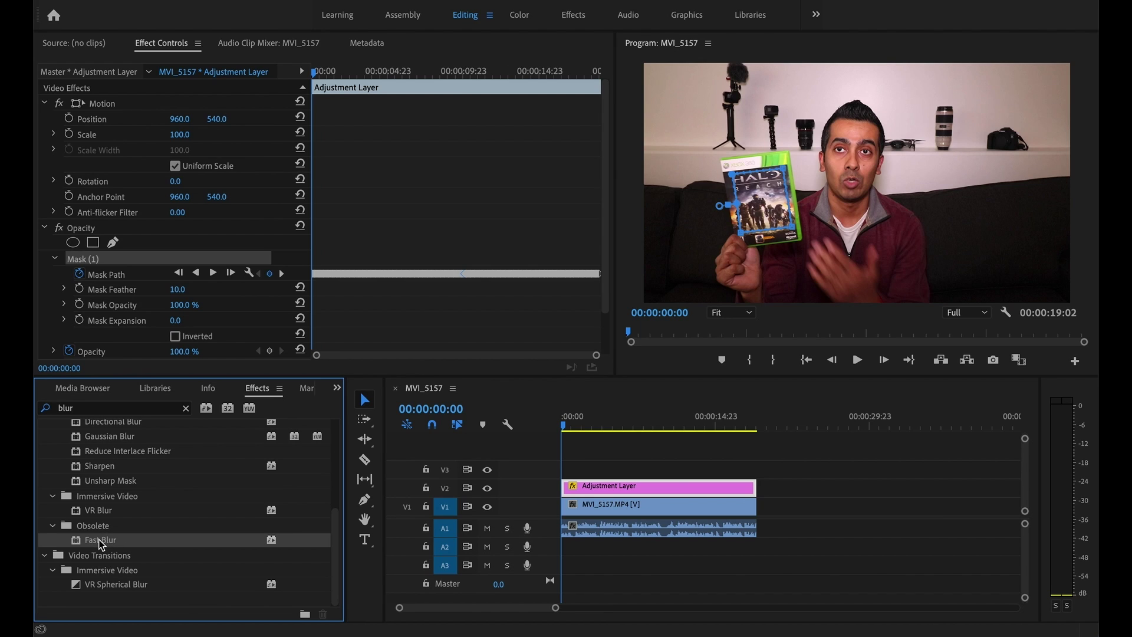
drag(101, 539, 597, 489)
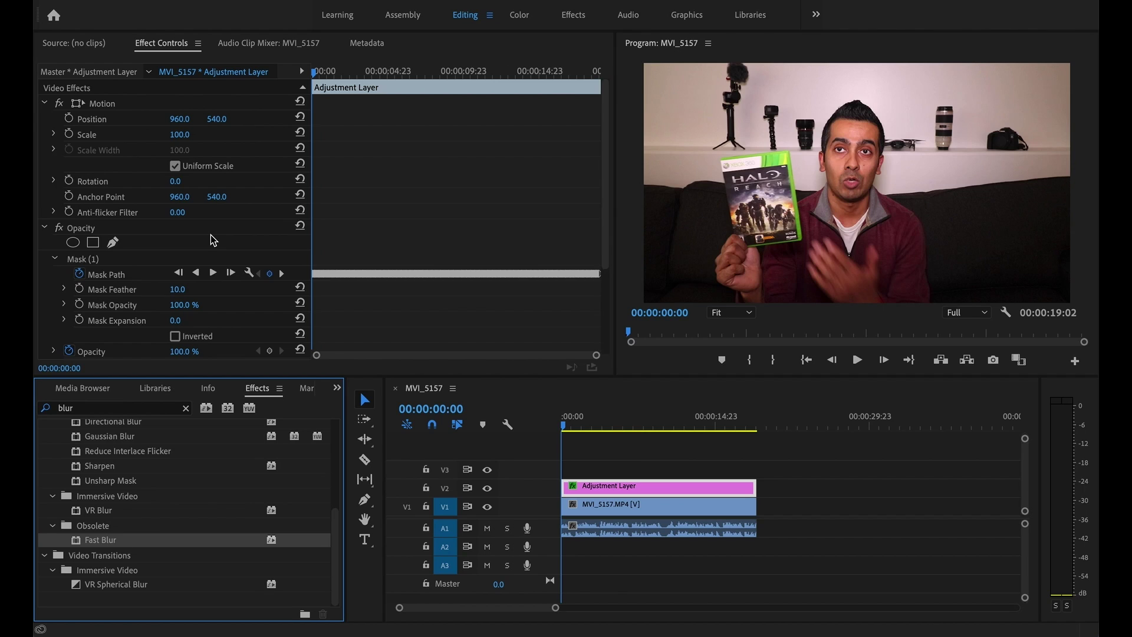
scroll(211, 235, down, 5)
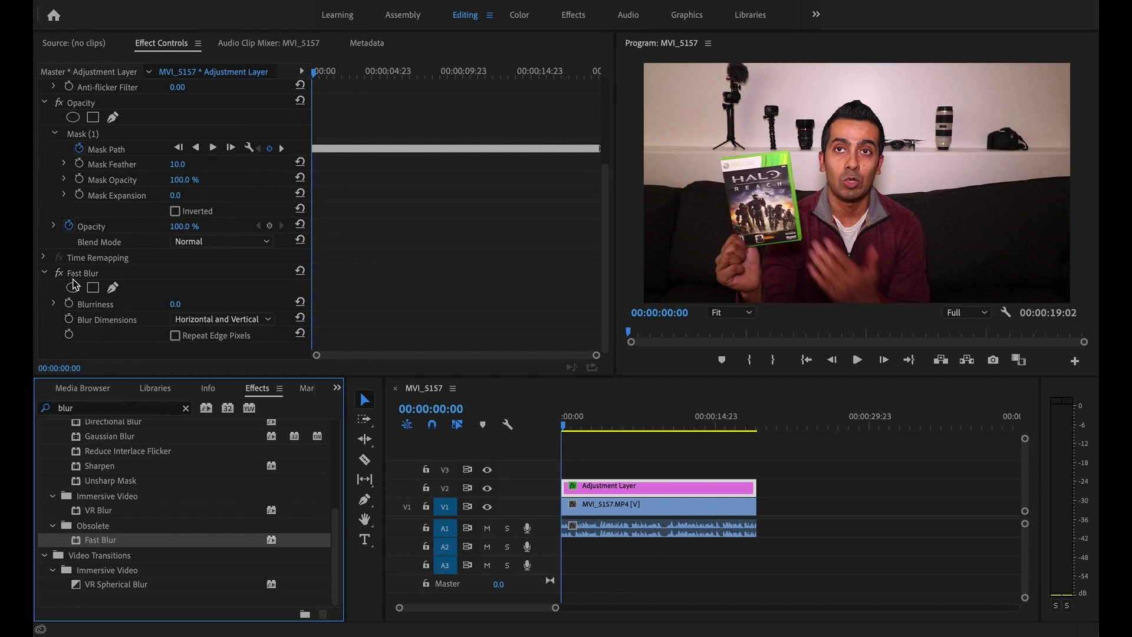
Scrub Fast Blur's Blurriness upward, then enter exactly 101
click(175, 304)
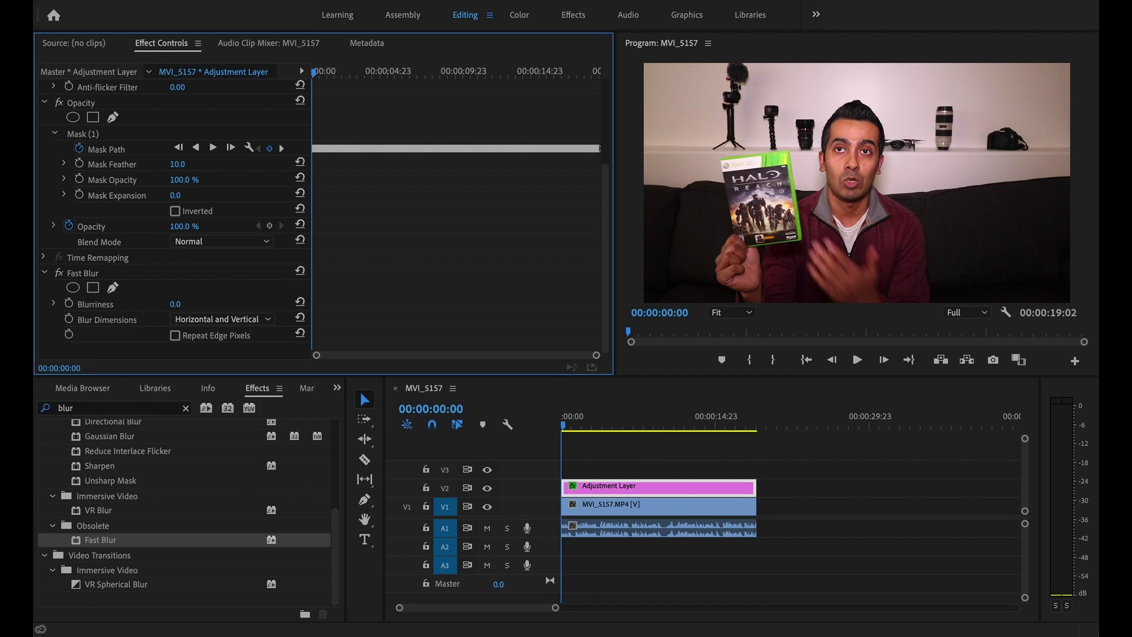
drag(175, 305, 275, 304)
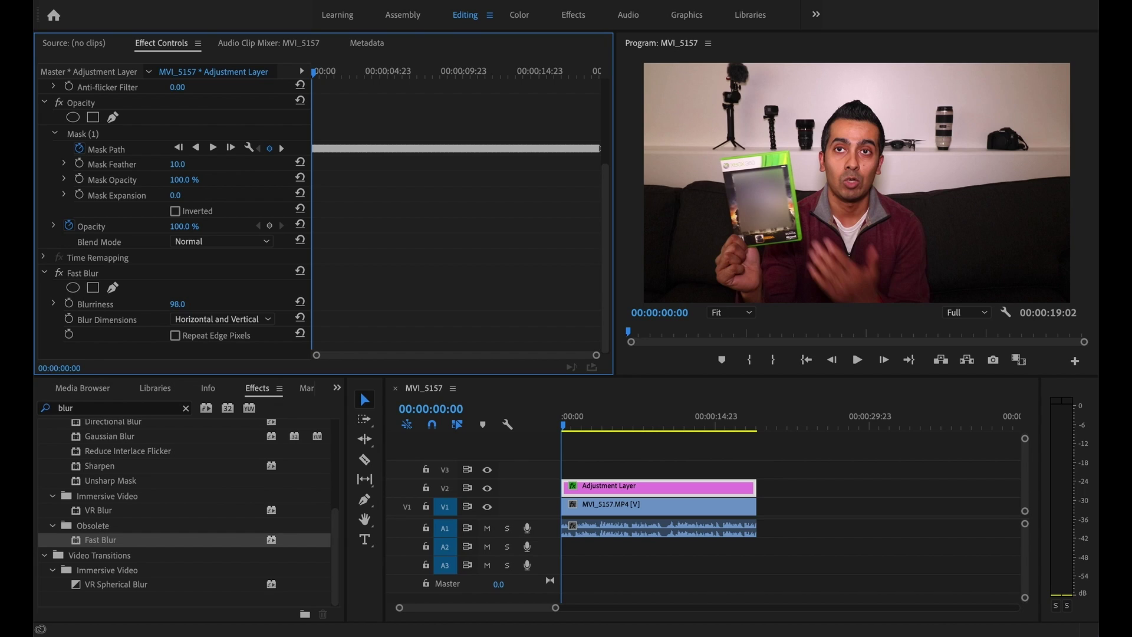
text(101)
key(Return)
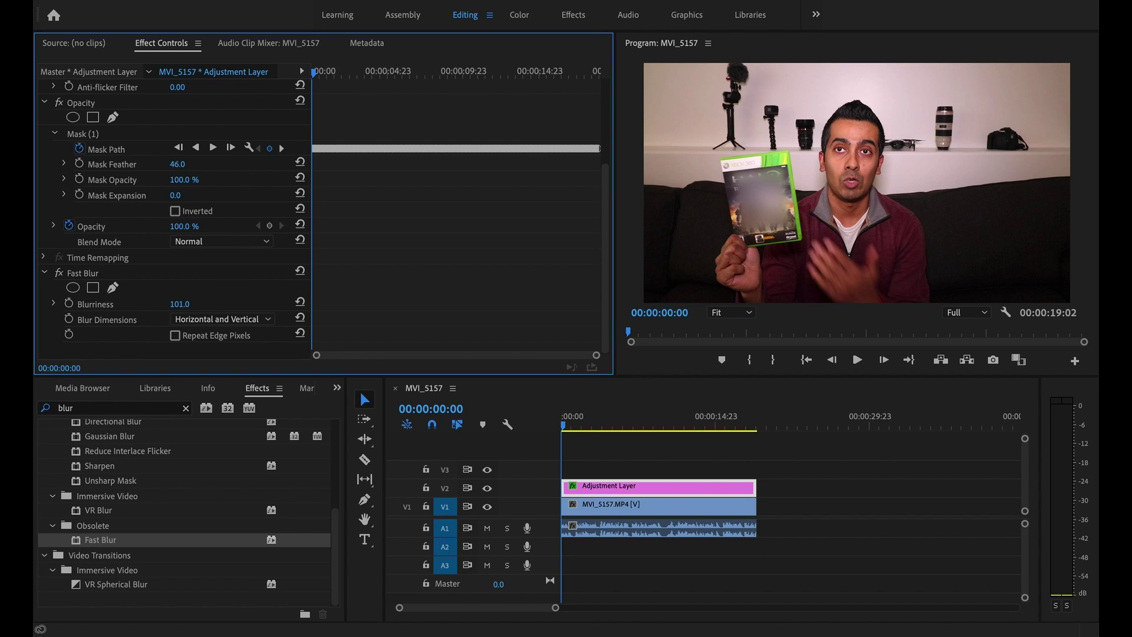
Raise Mask (1)'s Mask Feather to 62.0 and its Mask Expansion to 84.0
drag(177, 164, 147, 164)
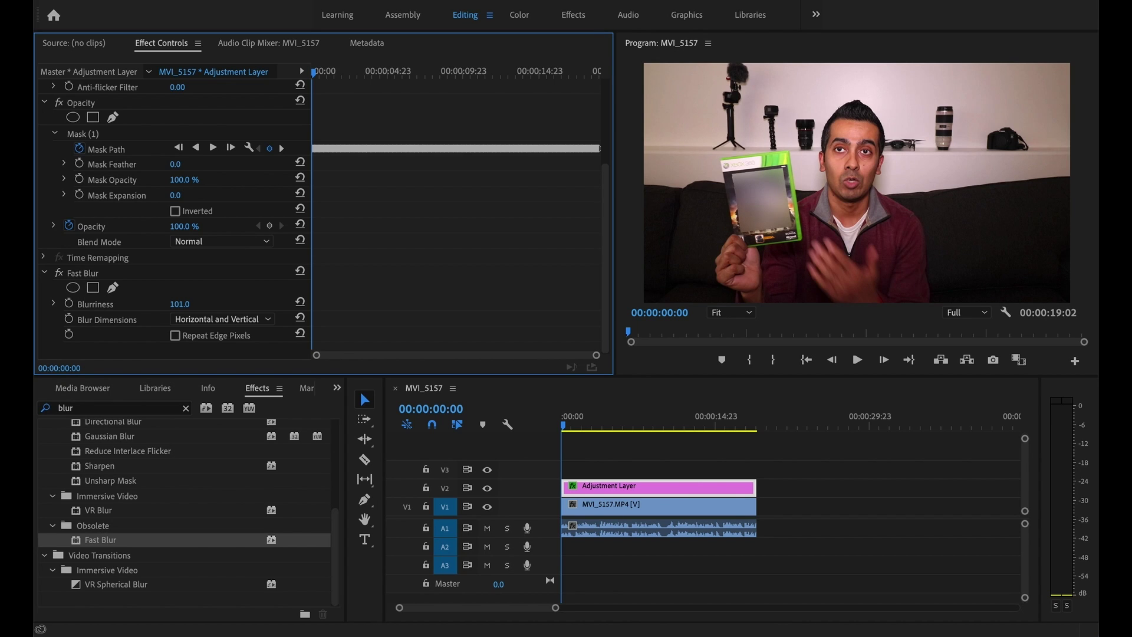
drag(175, 164, 214, 164)
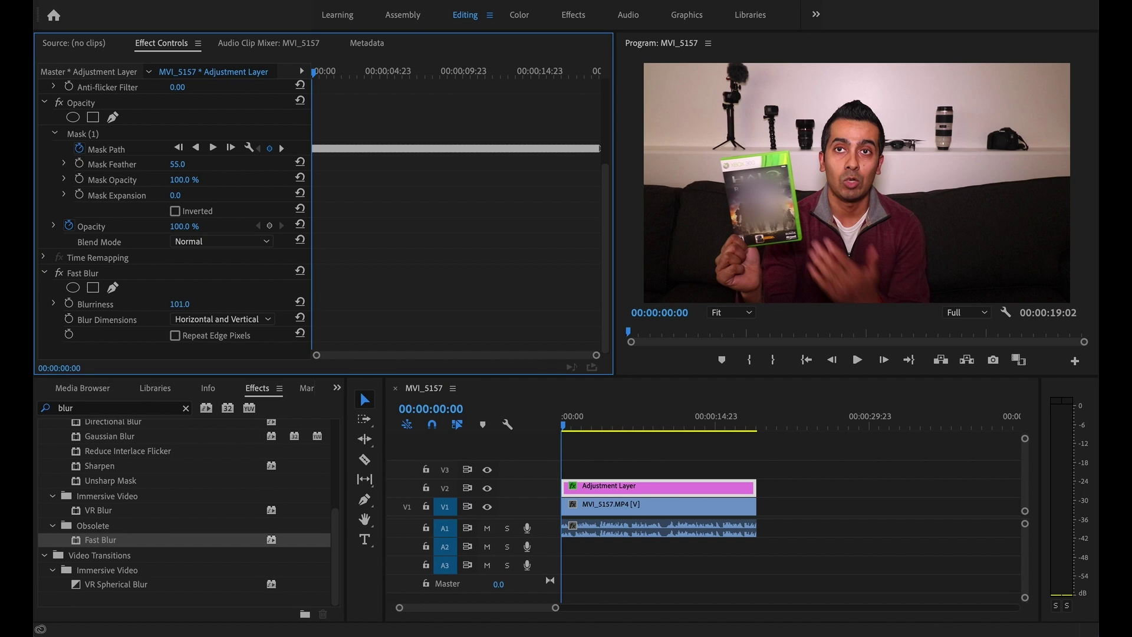
drag(187, 164, 190, 165)
drag(180, 195, 223, 196)
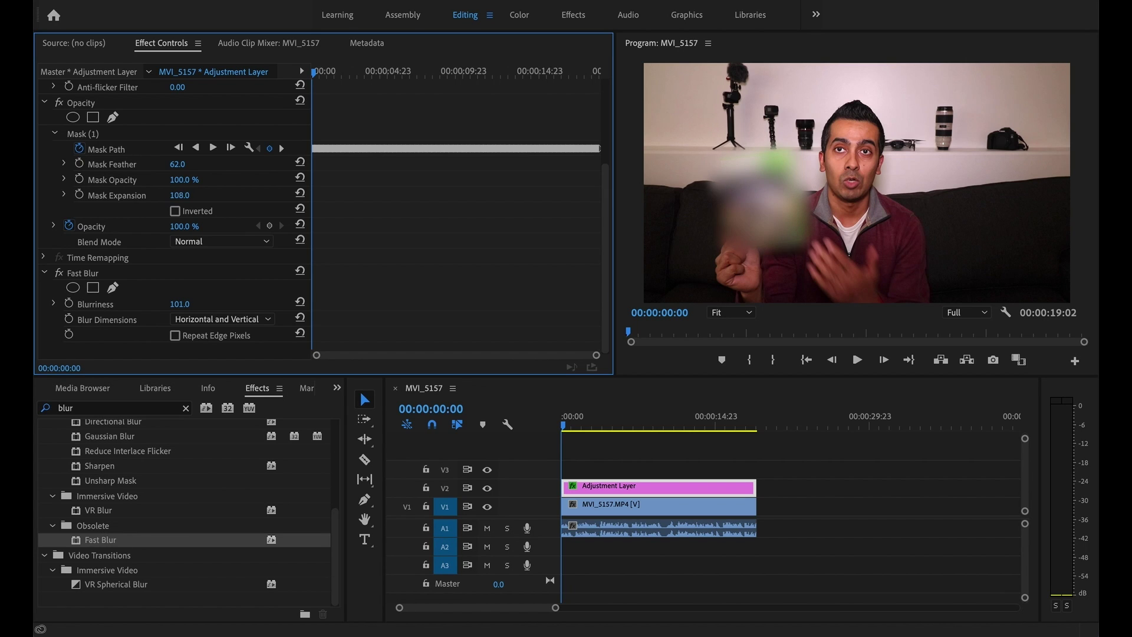
mouse_move(244, 196)
mouse_down()
mouse_move(352, 196)
mouse_move(200, 196)
mouse_move(230, 195)
mouse_up()
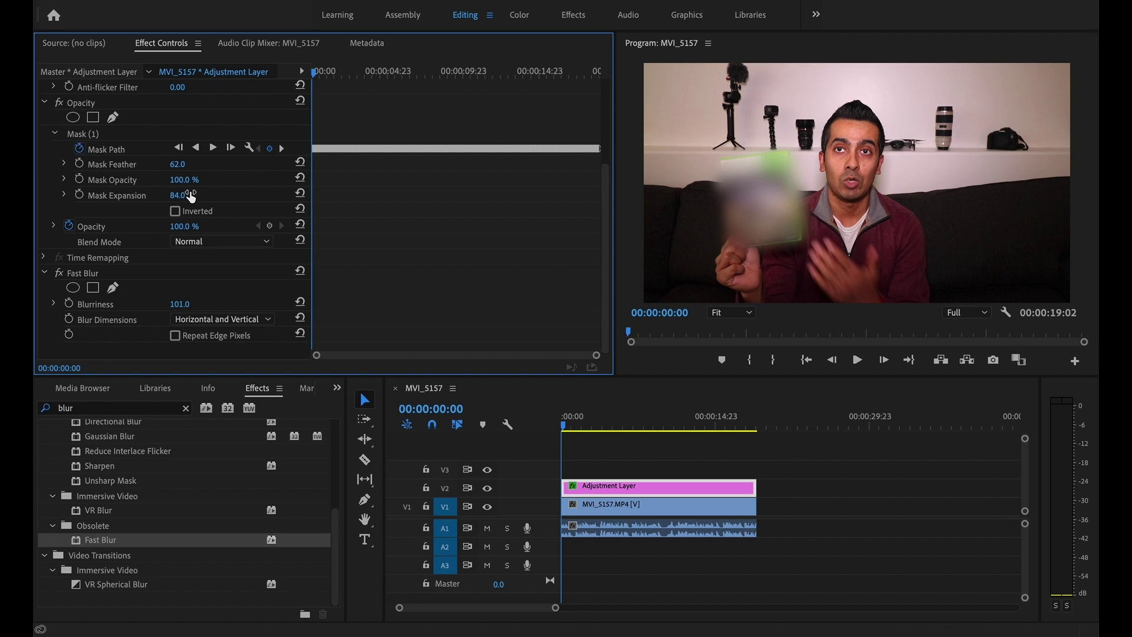
Reset Mask Feather to 0, scrub it up to 78.0, then scrub Fast Blur Blurriness to 133.0
click(177, 164)
text(0)
key(Return)
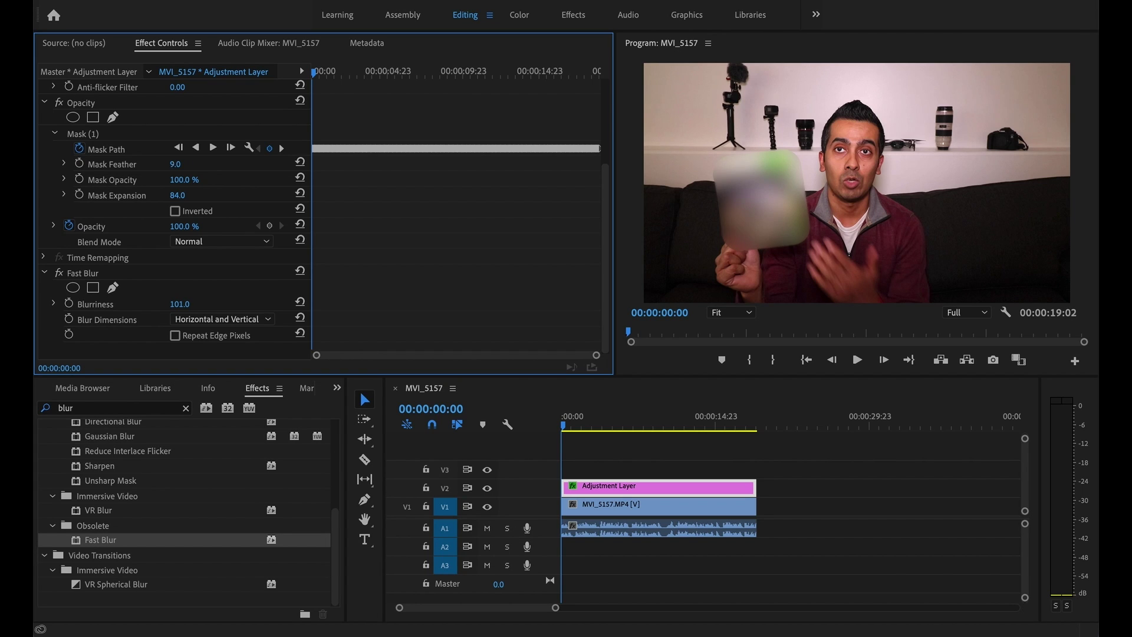
mouse_move(177, 164)
mouse_down()
mouse_move(213, 164)
mouse_move(168, 164)
mouse_move(183, 164)
mouse_up()
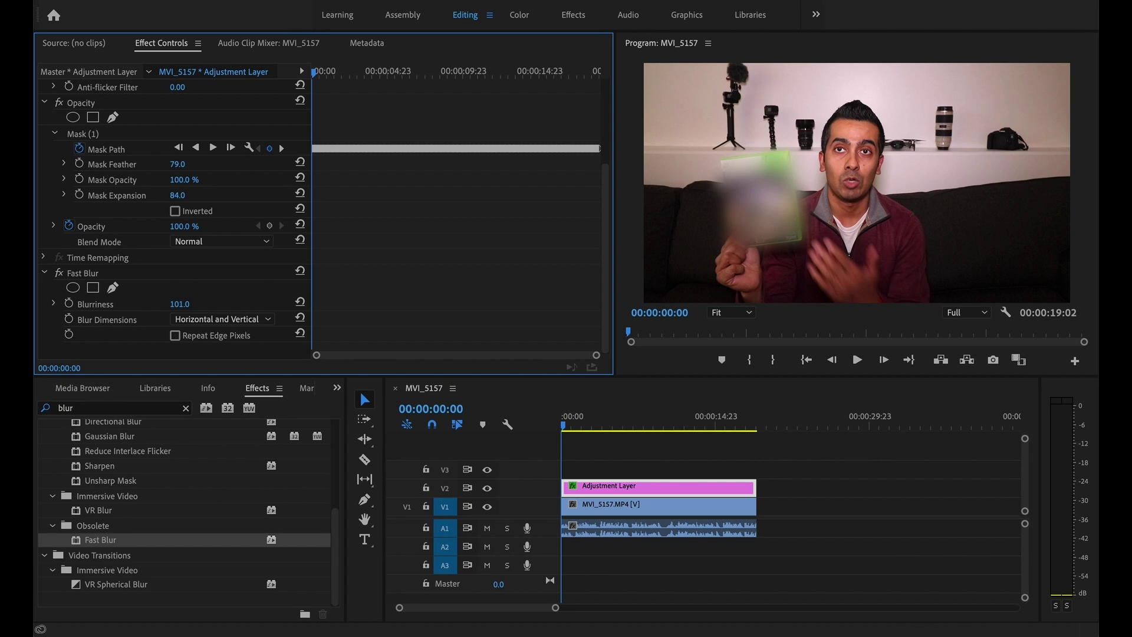
drag(190, 165, 190, 165)
drag(184, 306, 221, 306)
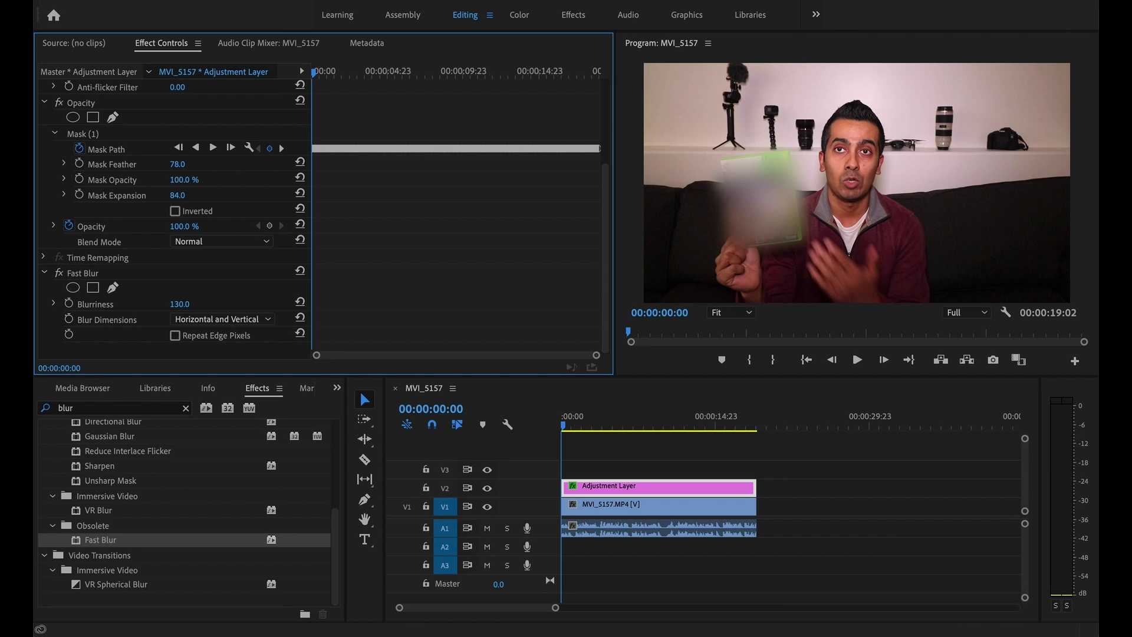
drag(191, 305, 193, 305)
Play the sequence and stop at 00:00:16:23 to check the Halo Reach case stays blurred
click(861, 363)
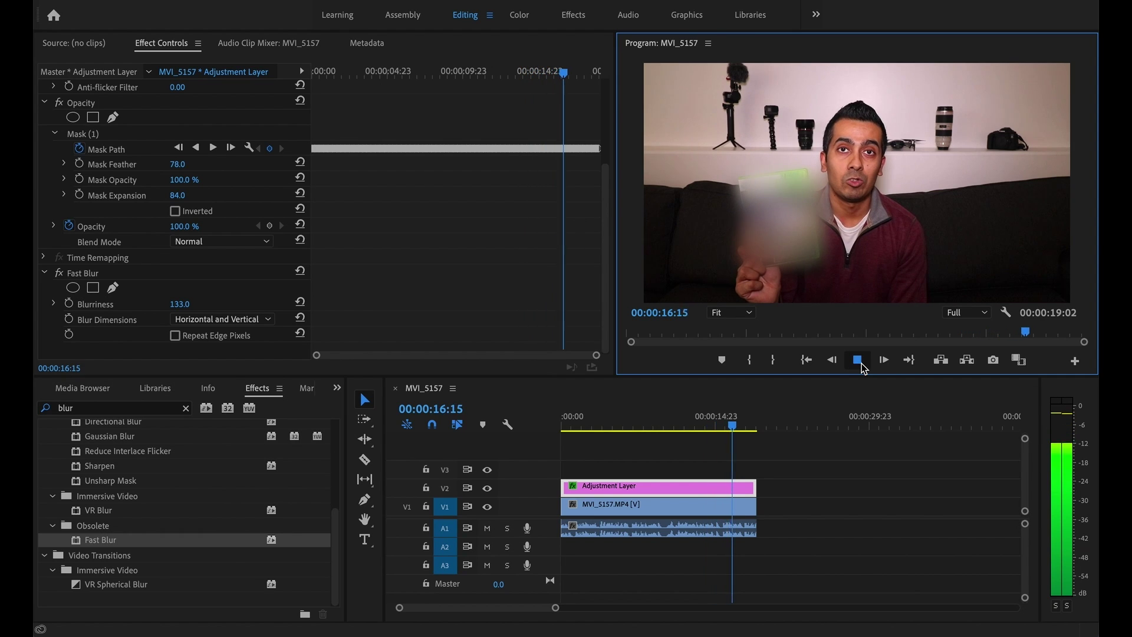
click(858, 361)
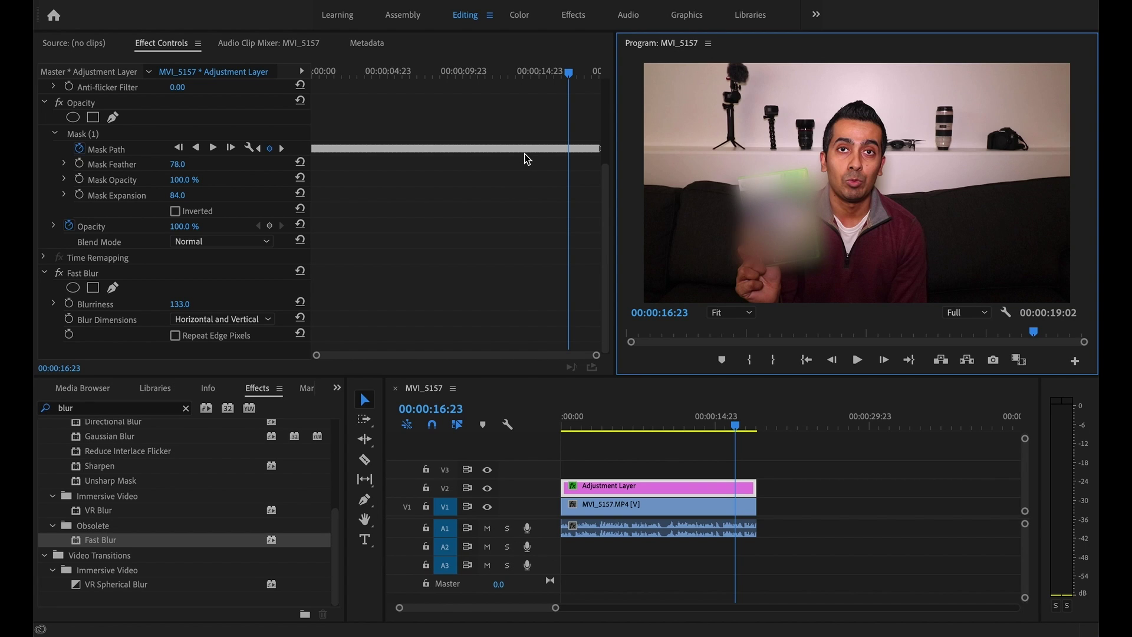
scroll(526, 159, up, 5)
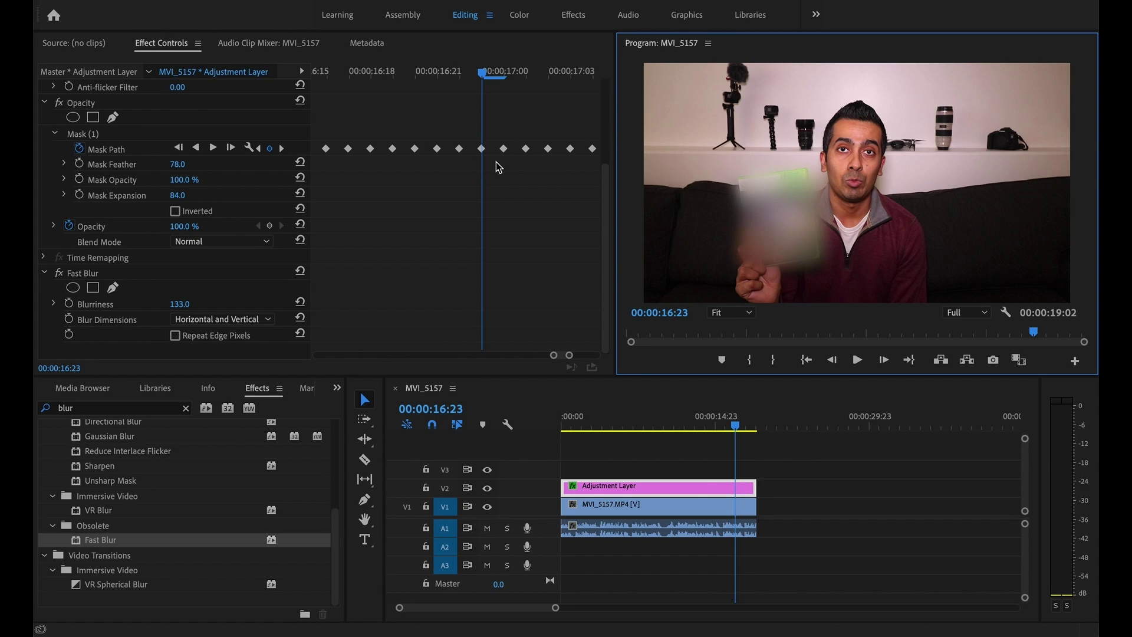
scroll(496, 167, down, 8)
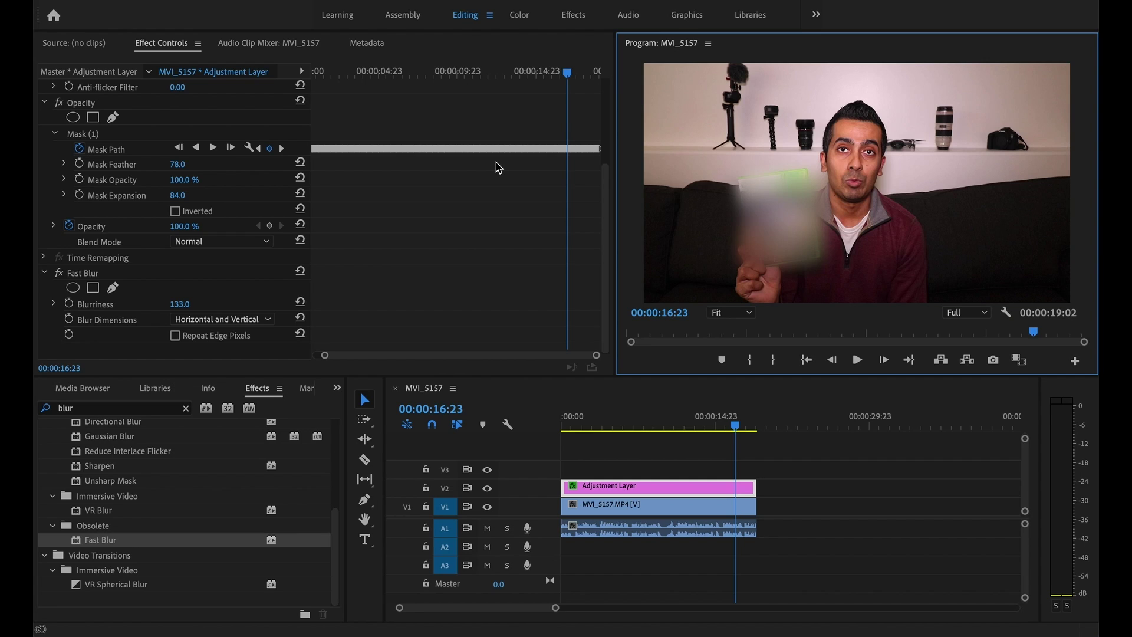